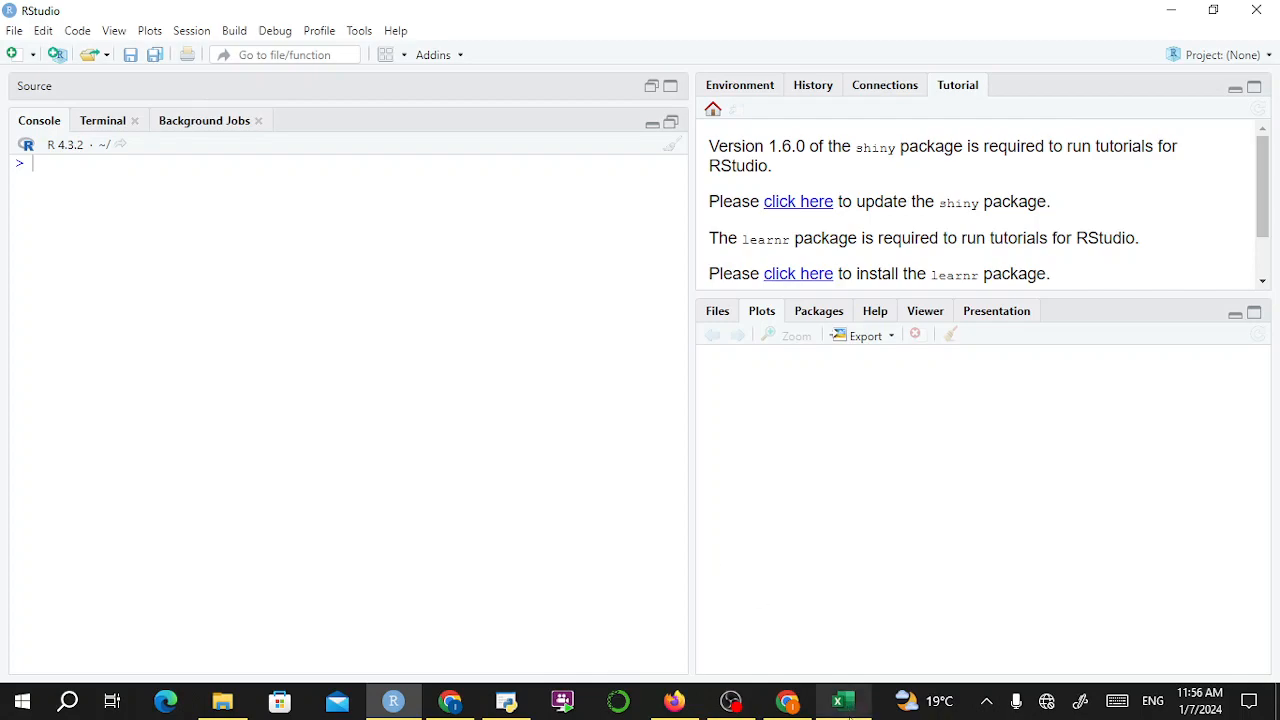
- Switch to the leecarter (4) workbook in Excel and select the year 2000 life table data, A2:I20
{"action": "left_click", "coordinate": [843, 699]}
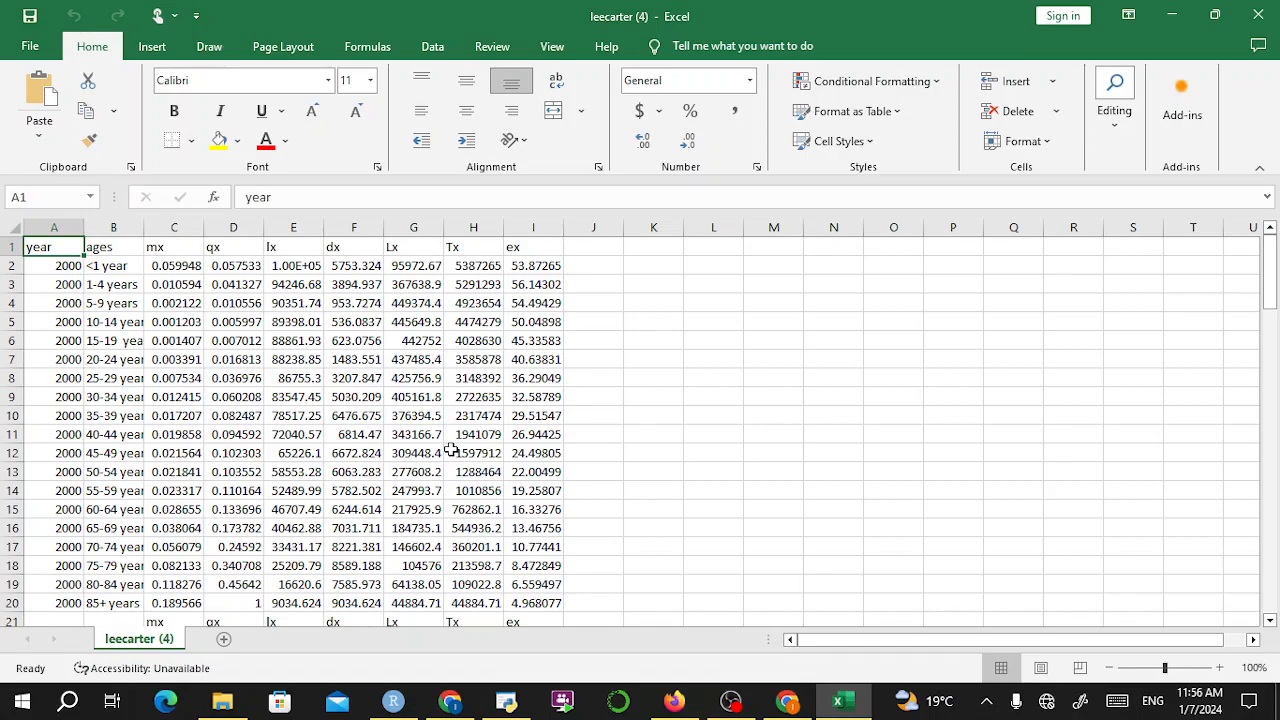
{"action": "left_click", "coordinate": [42, 271]}
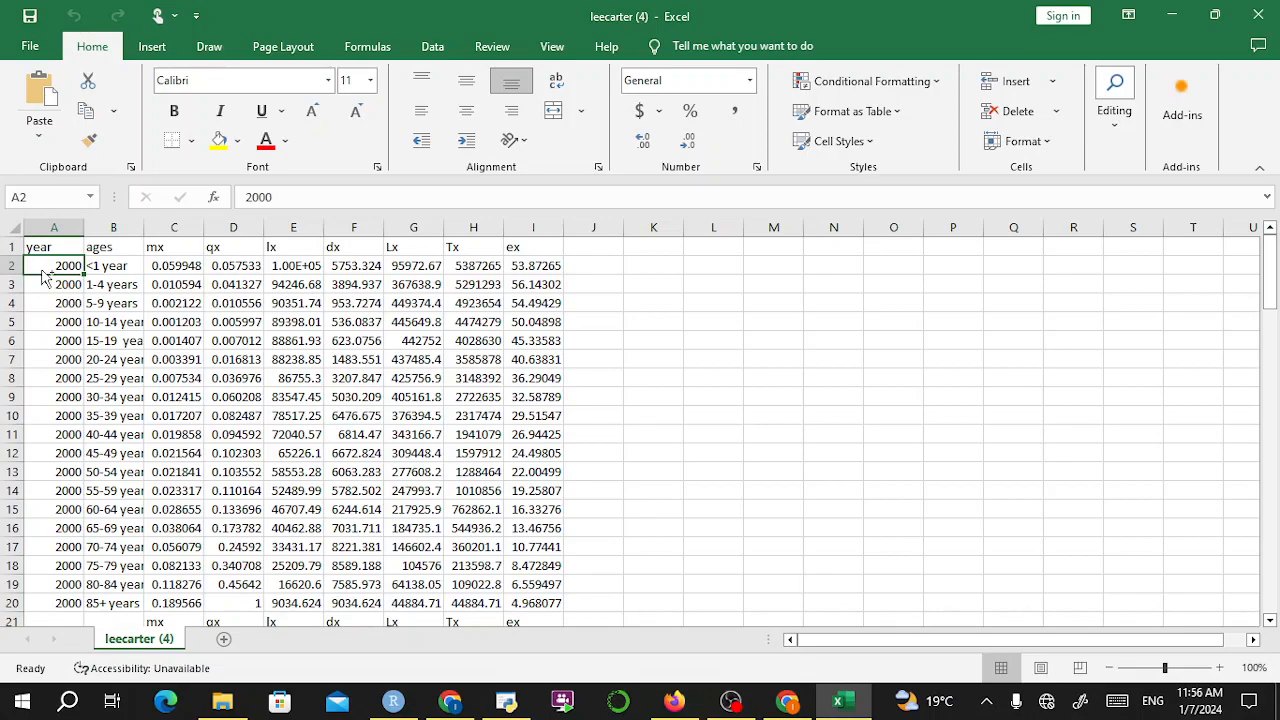
{"action": "key", "text": "ctrl+shift+Right"}
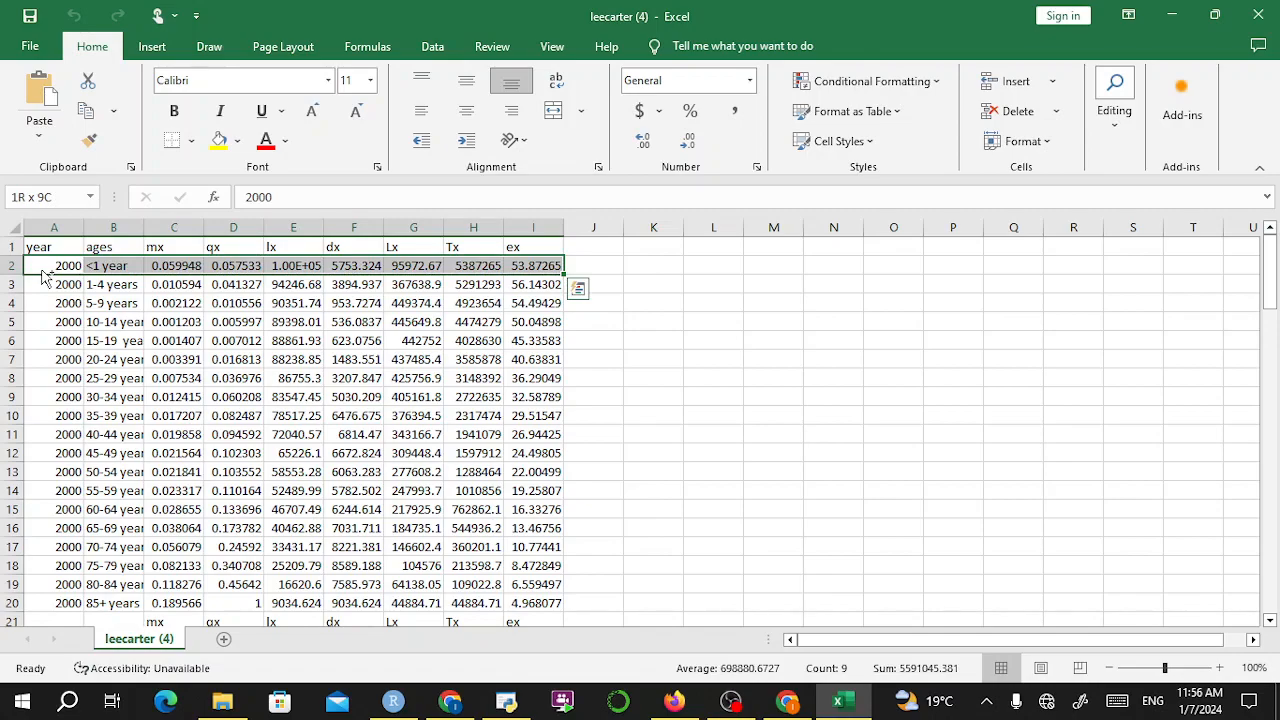
{"action": "key", "text": "ctrl+shift+Down"}
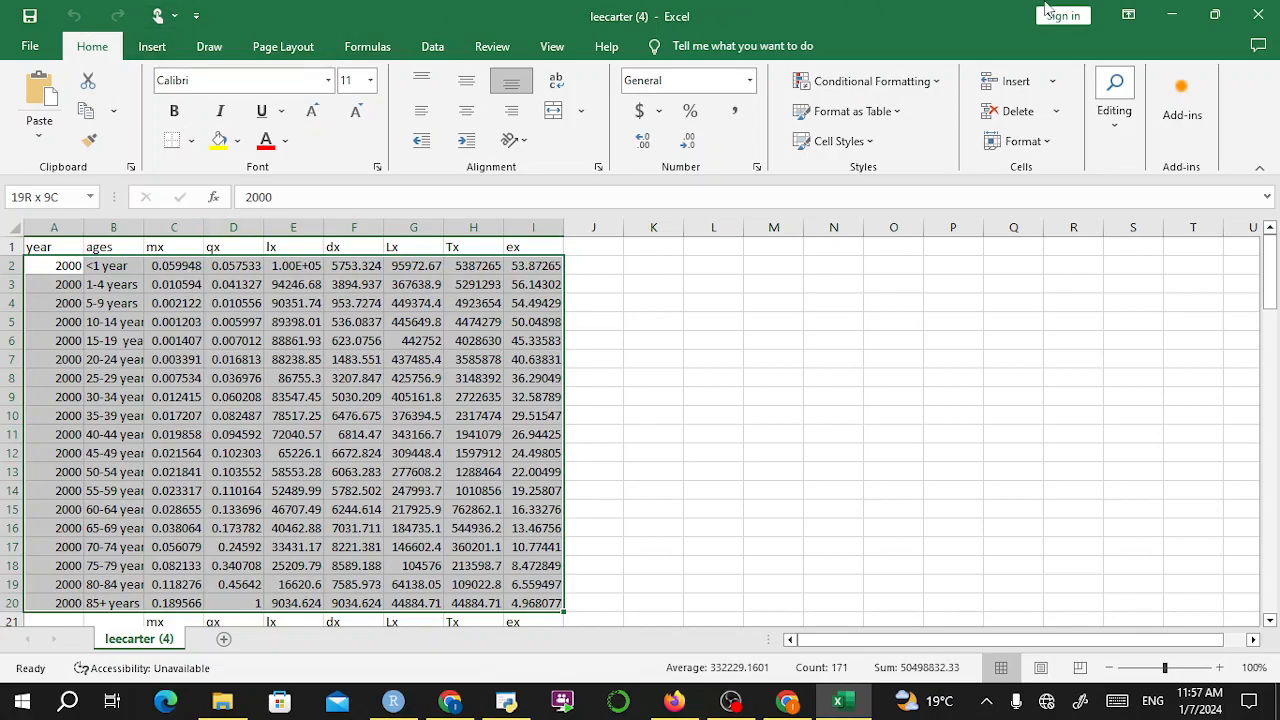
- Insert a blank line above the first data row of the lcm text file on the desktop, and save it on closing
{"action": "left_click", "coordinate": [1172, 14]}
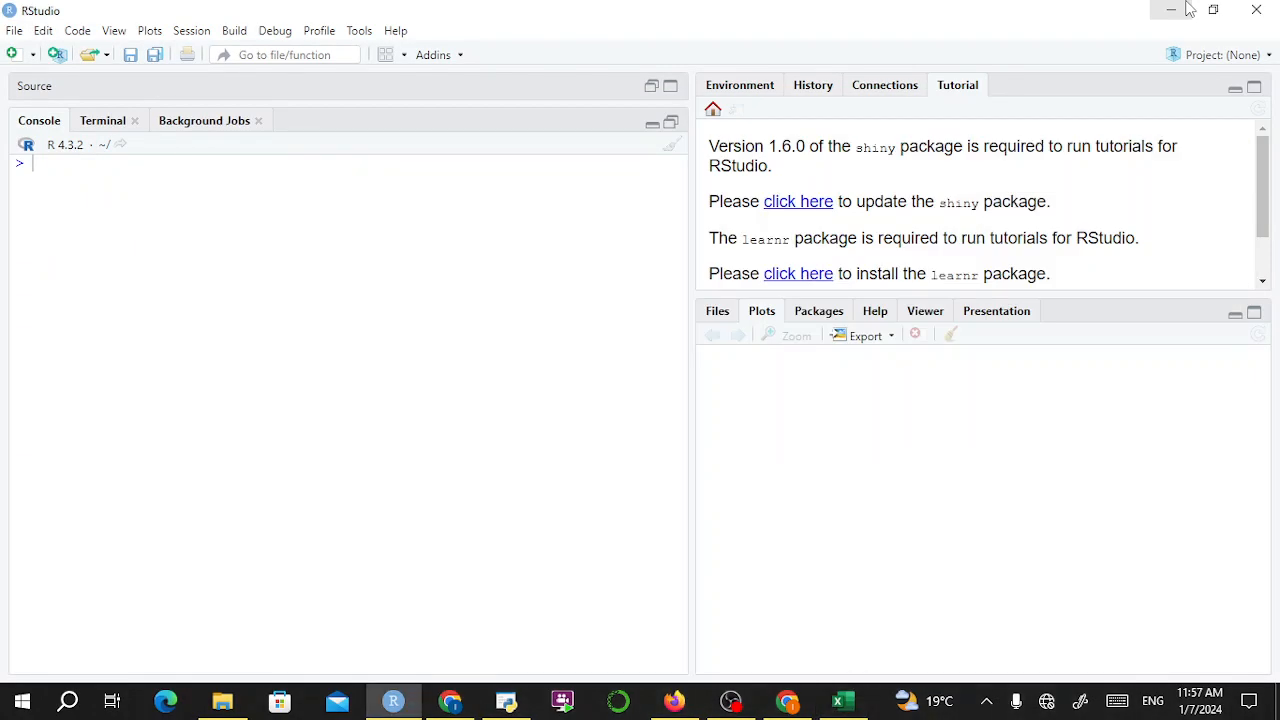
{"action": "left_click", "coordinate": [1180, 10]}
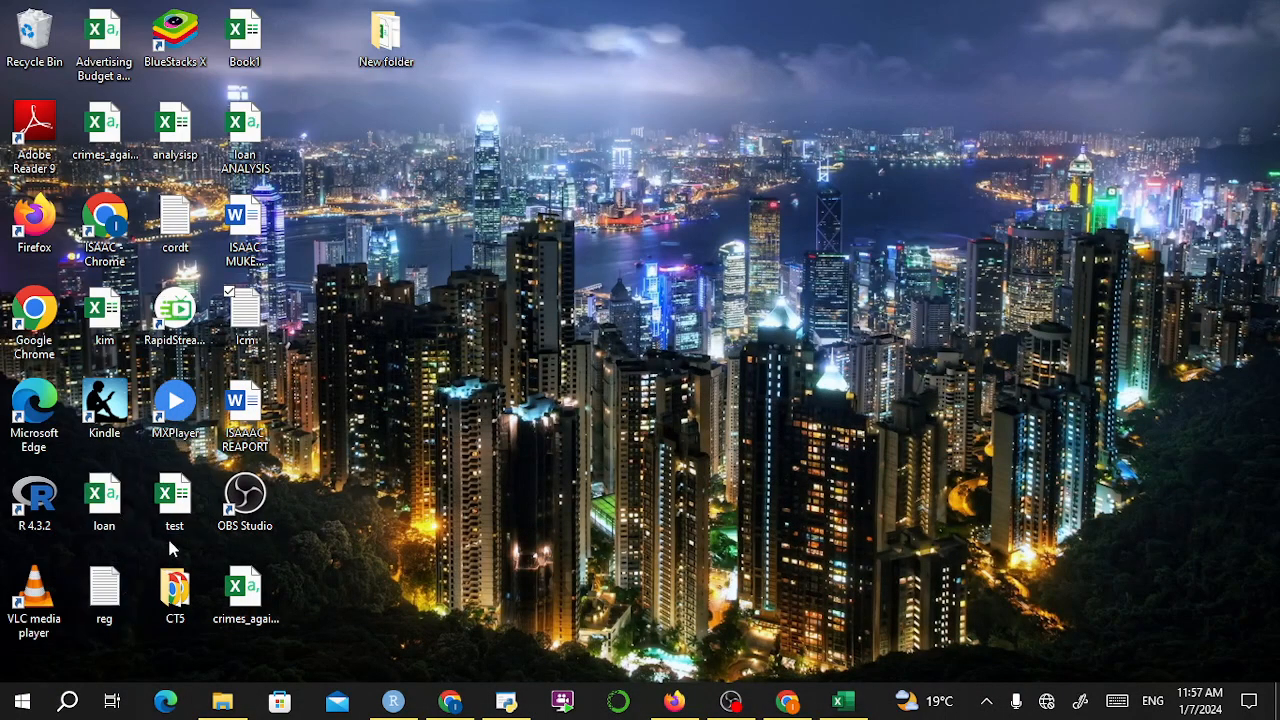
{"action": "double_click", "coordinate": [241, 318]}
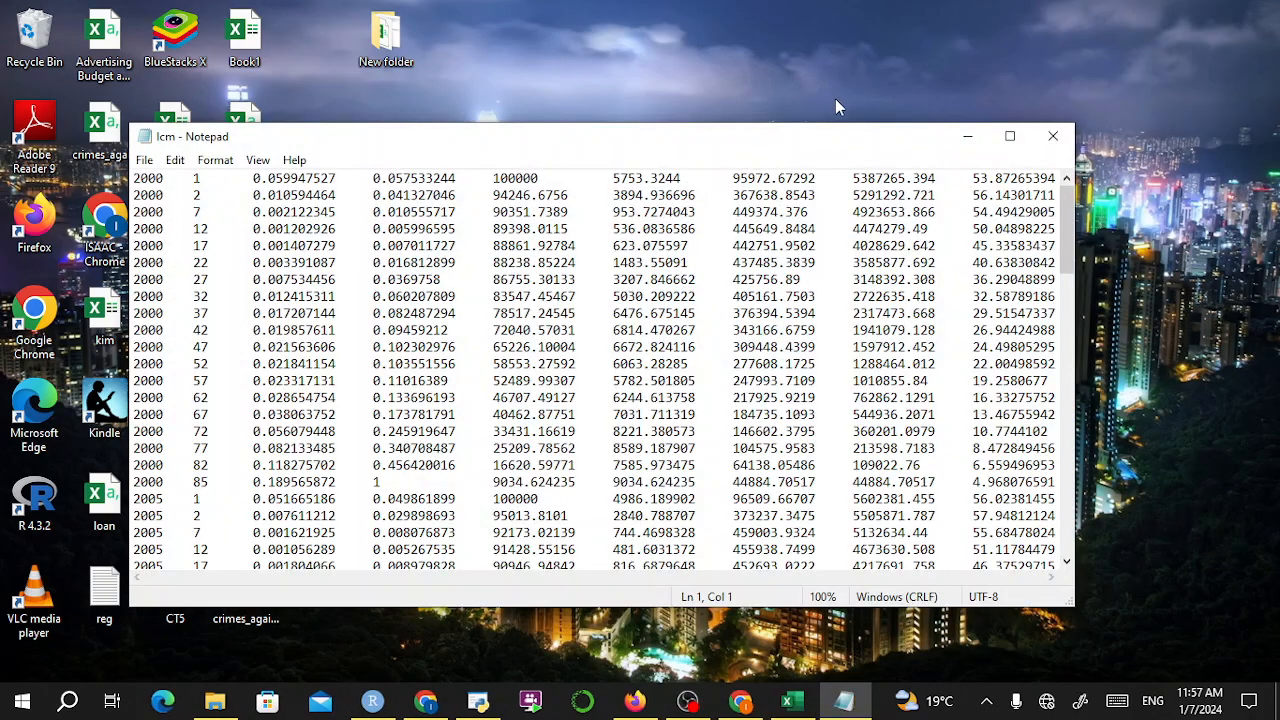
{"action": "left_click", "coordinate": [1010, 136]}
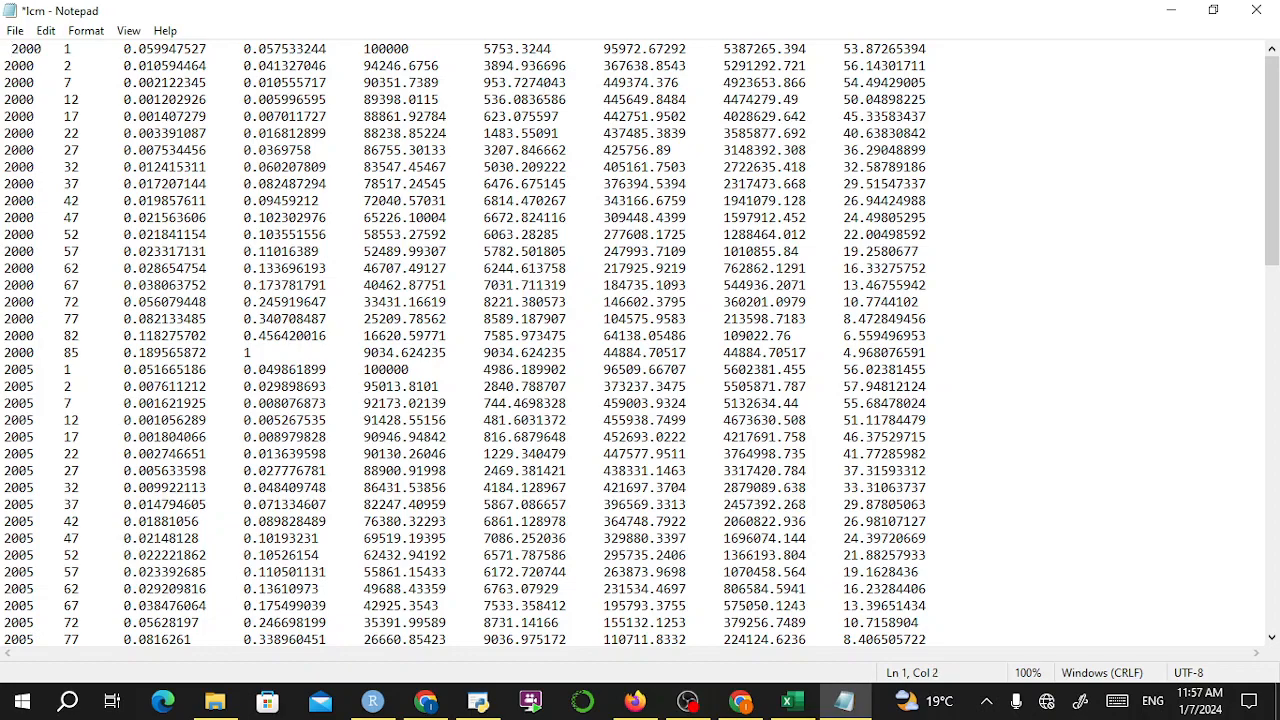
{"action": "key", "text": "BackSpace"}
{"action": "key", "text": "Return"}
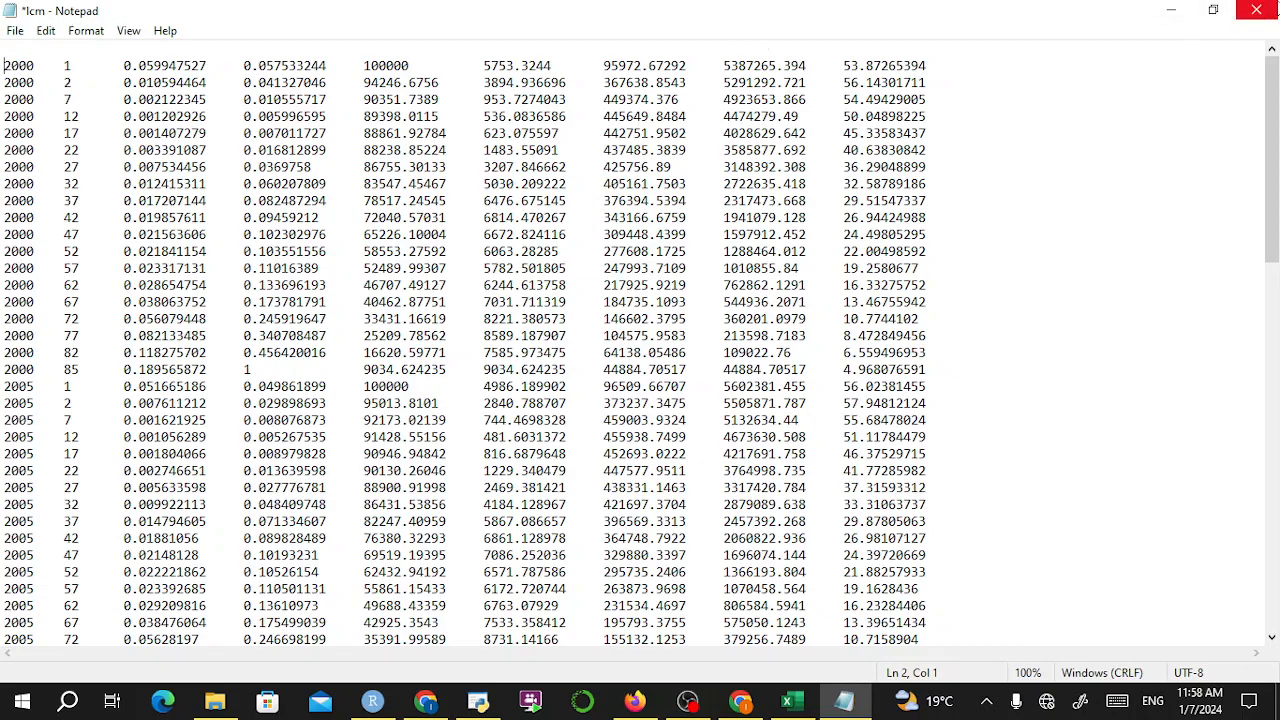
{"action": "left_click", "coordinate": [1256, 10]}
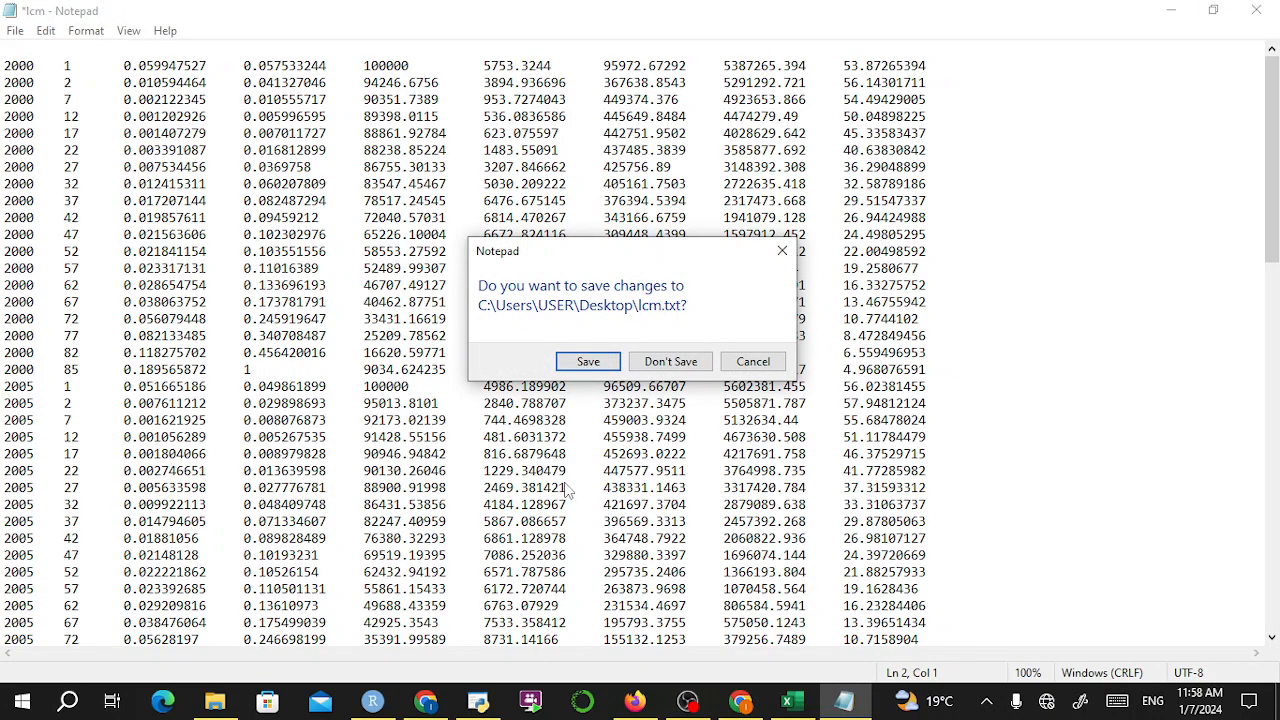
{"action": "left_click", "coordinate": [588, 362]}
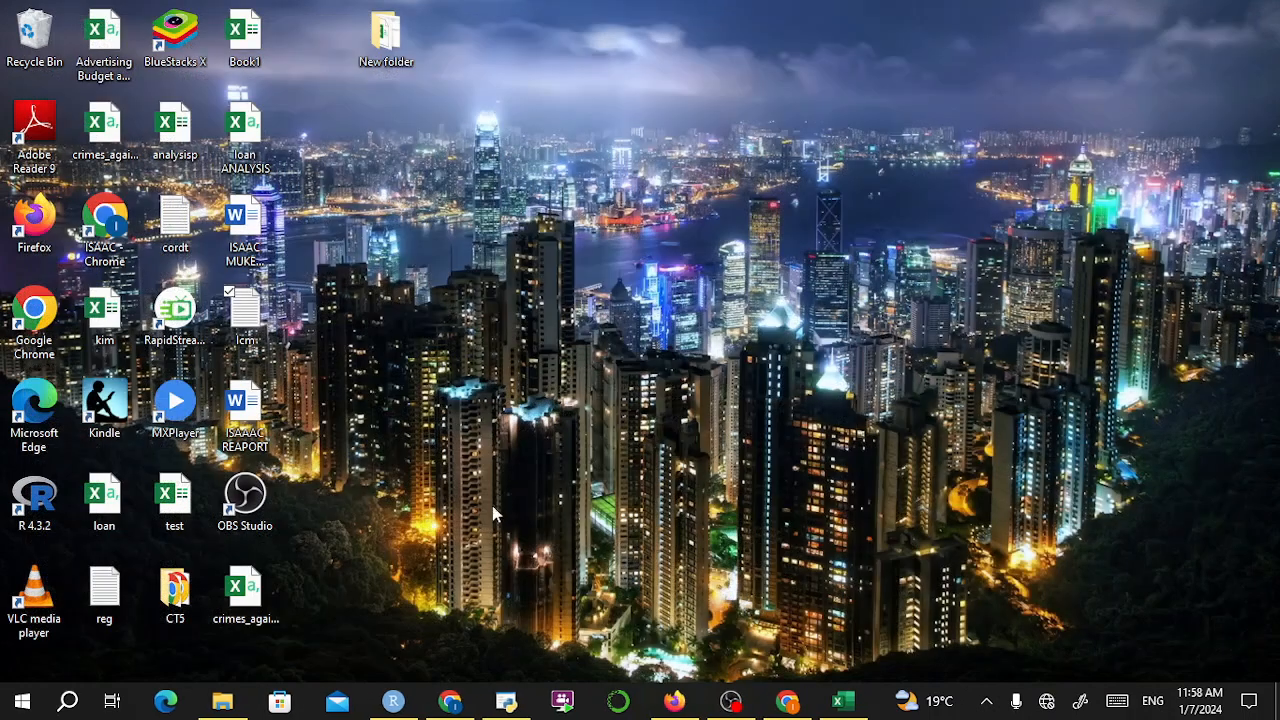
- Switch to RStudio and restore the source editor for the script that reads lcm.txt into Kenya_total
{"action": "left_click", "coordinate": [395, 705]}
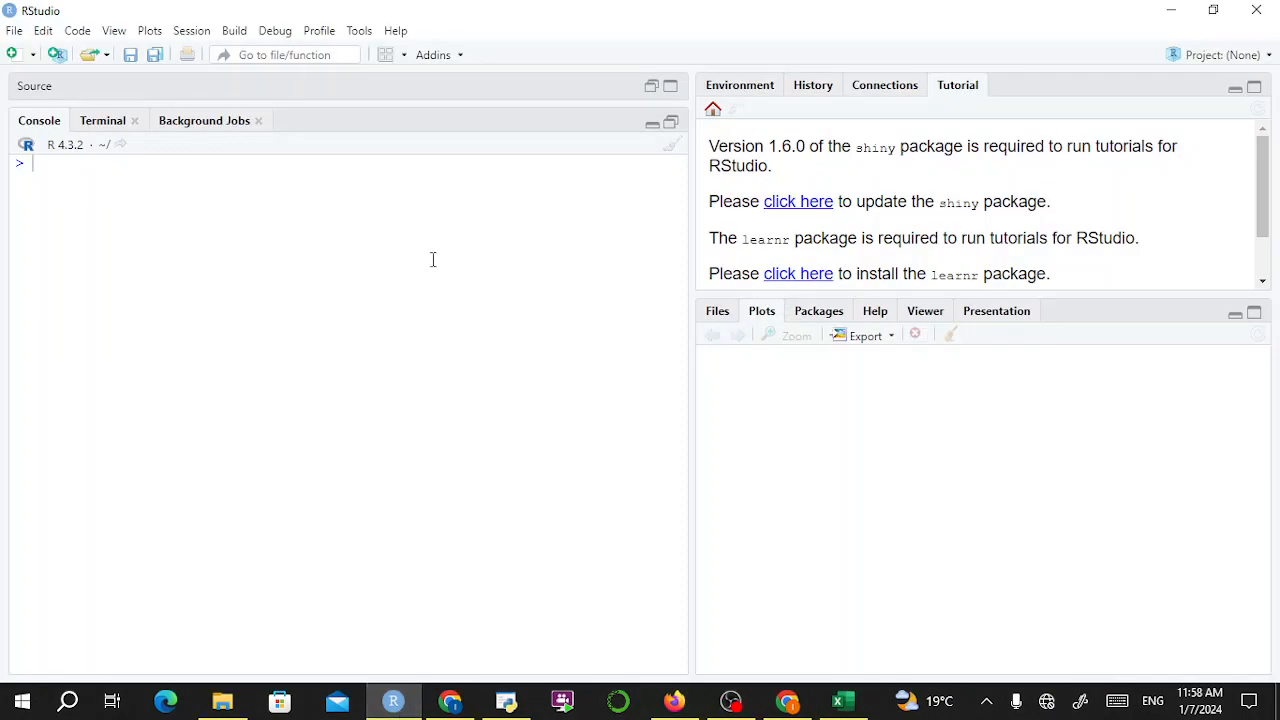
{"action": "left_click", "coordinate": [652, 88]}
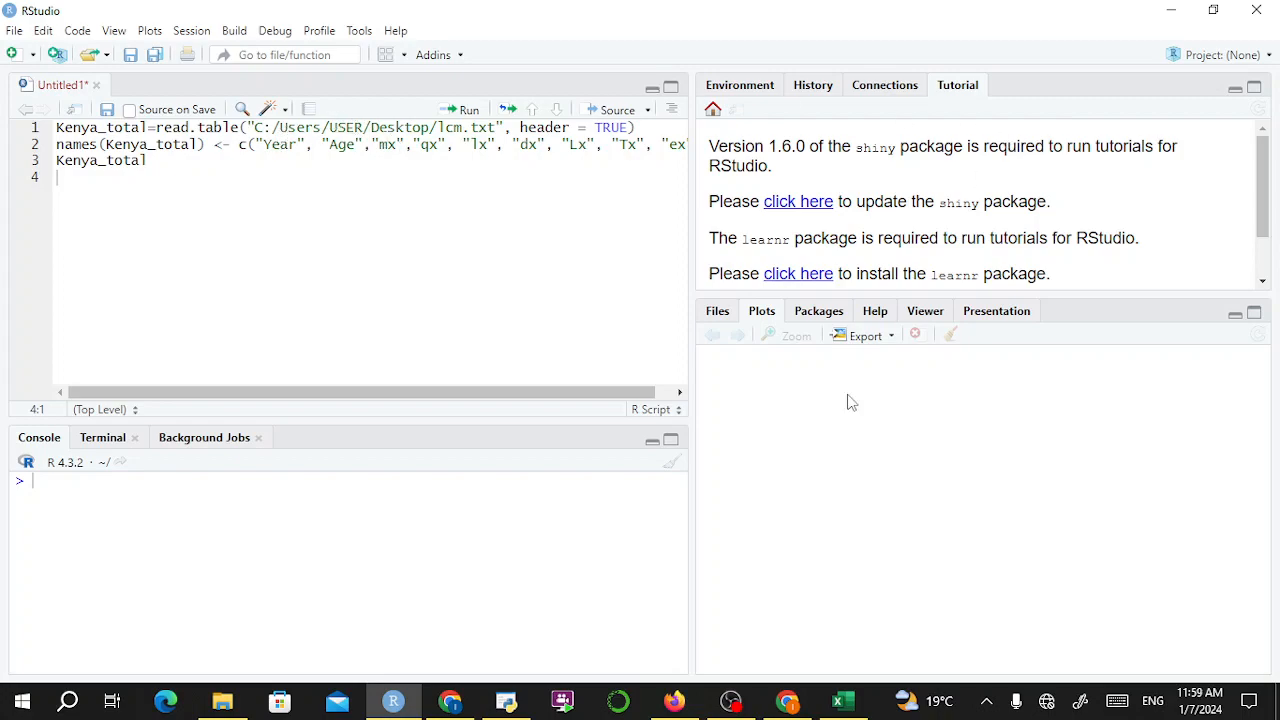
- Open the properties of the lcm text file on the desktop to check its folder location and file type
{"action": "left_click", "coordinate": [1171, 10]}
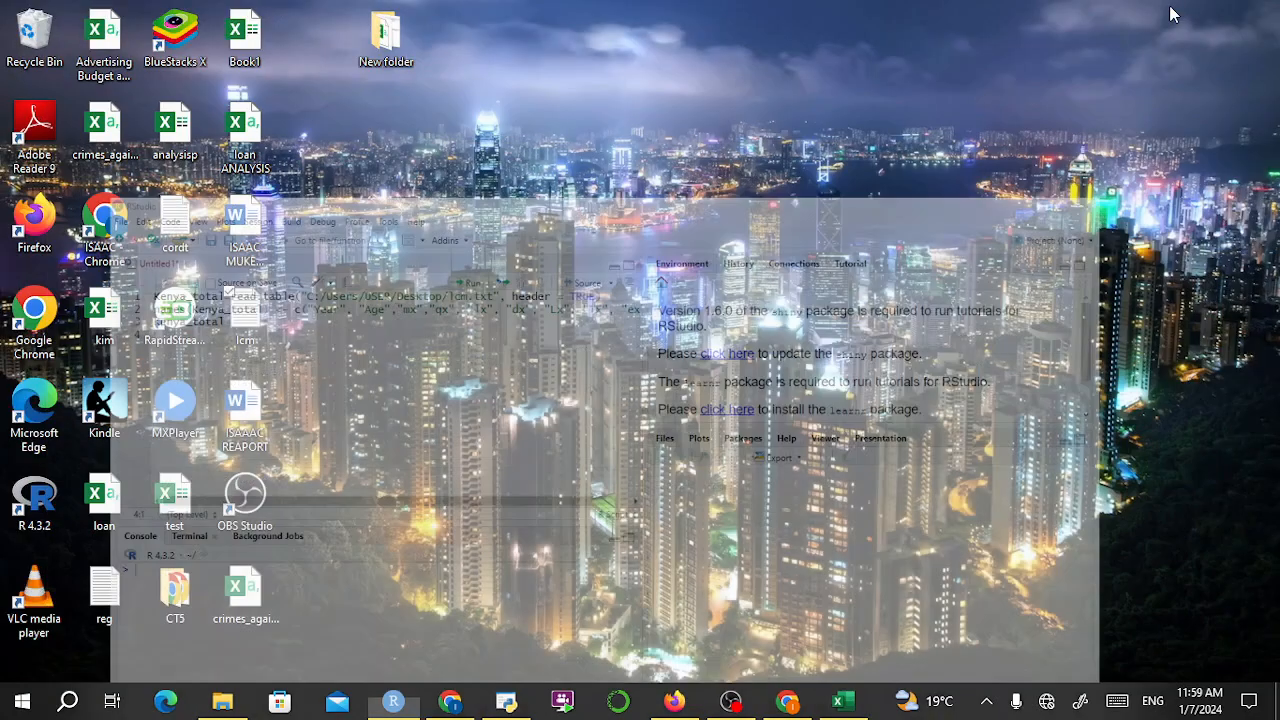
{"action": "right_click", "coordinate": [115, 598]}
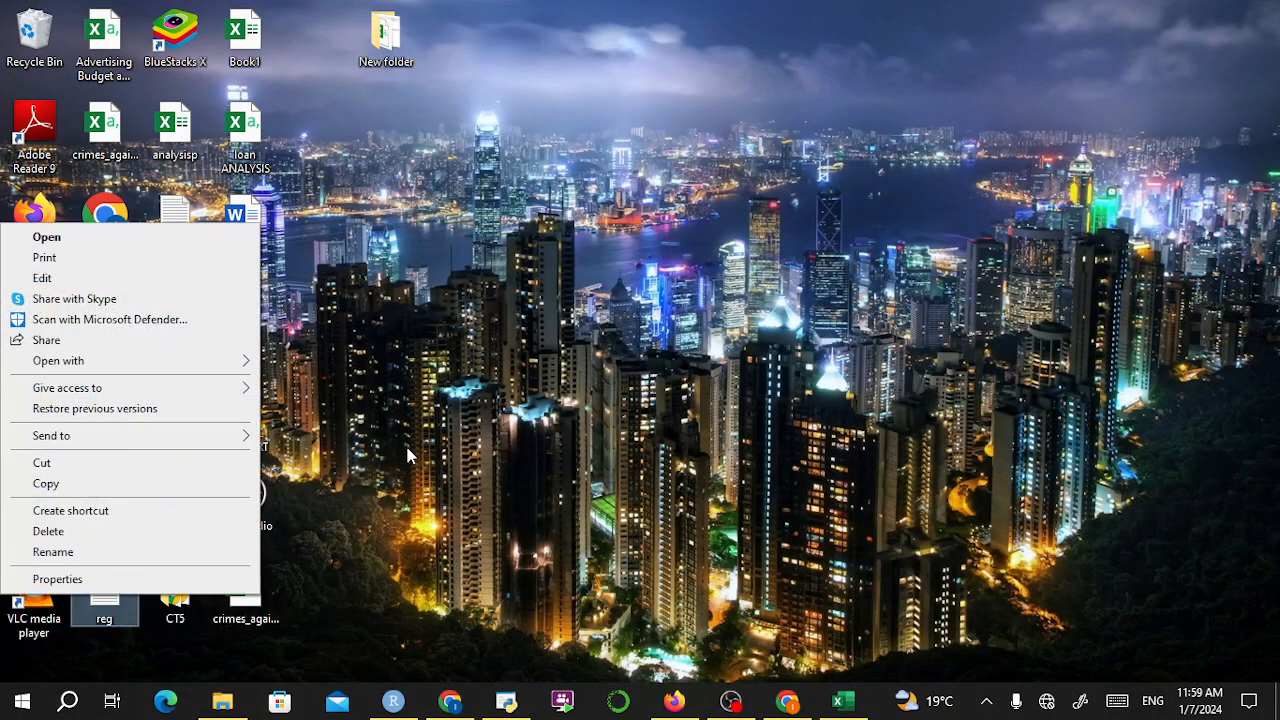
{"action": "left_click", "coordinate": [326, 327]}
{"action": "left_click", "coordinate": [244, 314]}
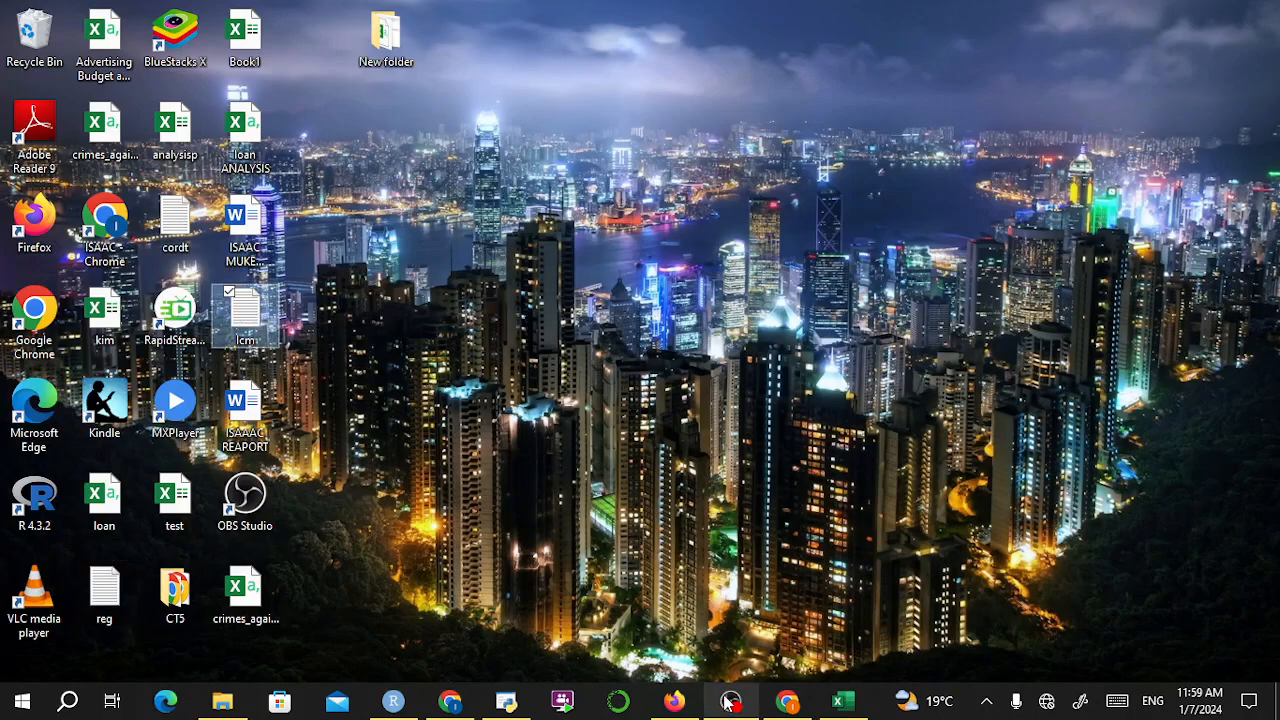
{"action": "left_click", "coordinate": [724, 437]}
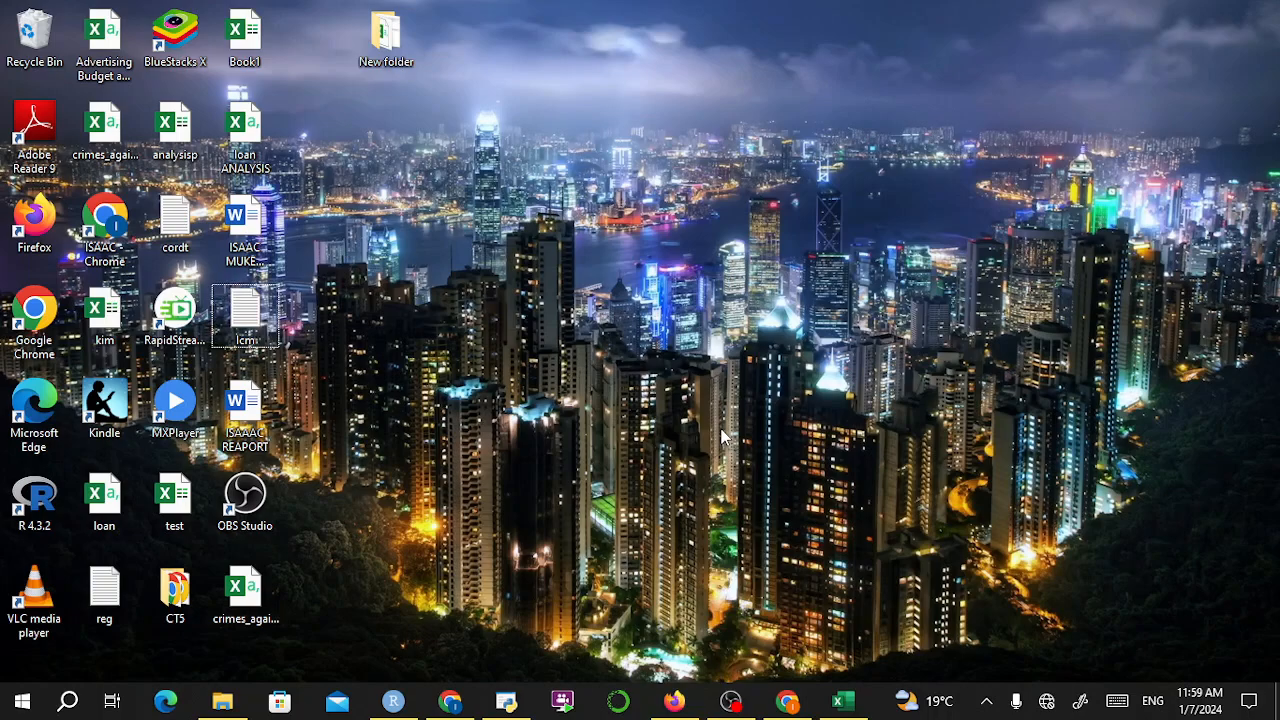
{"action": "mouse_move", "coordinate": [247, 316]}
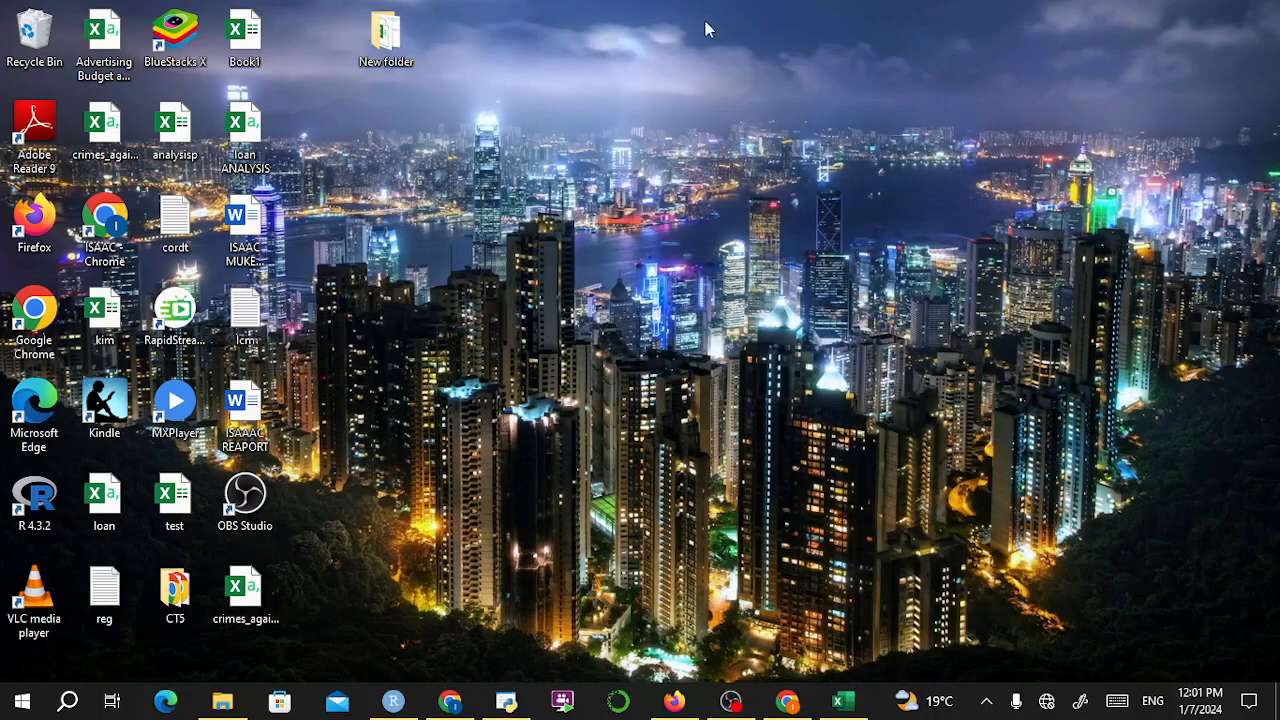
{"action": "right_click", "coordinate": [244, 325]}
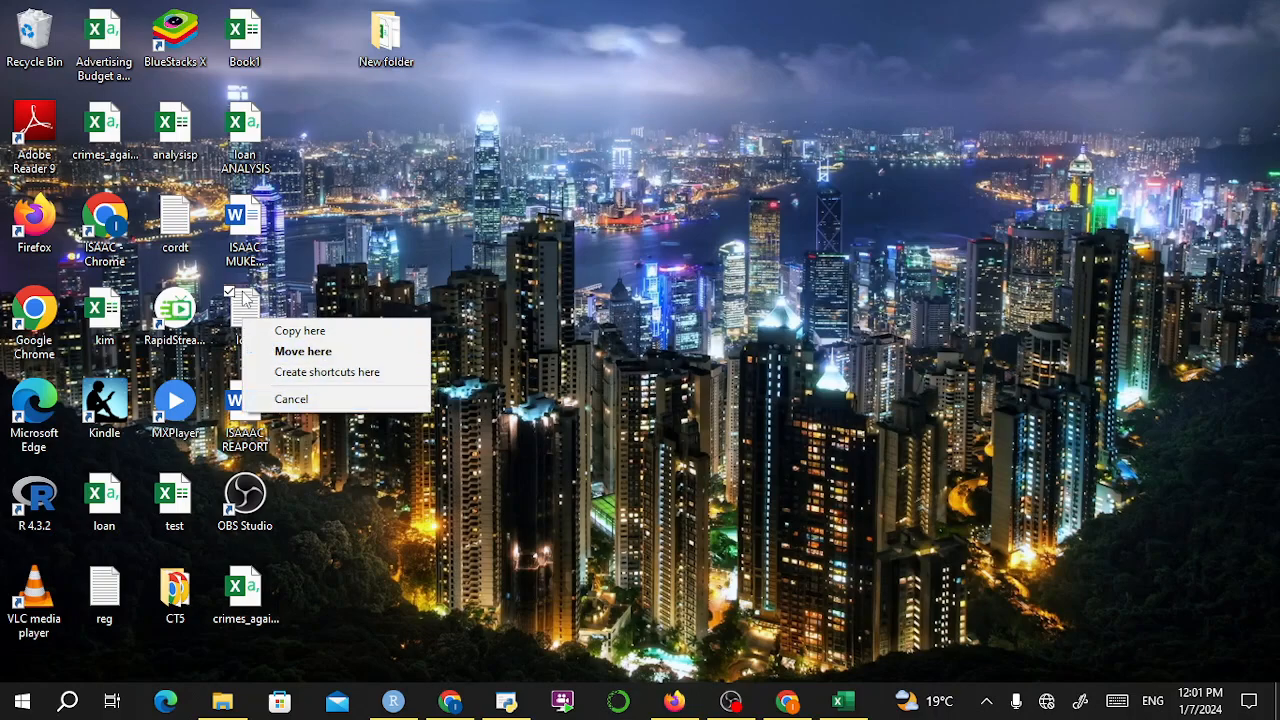
{"action": "left_click", "coordinate": [244, 299]}
{"action": "right_click", "coordinate": [244, 298]}
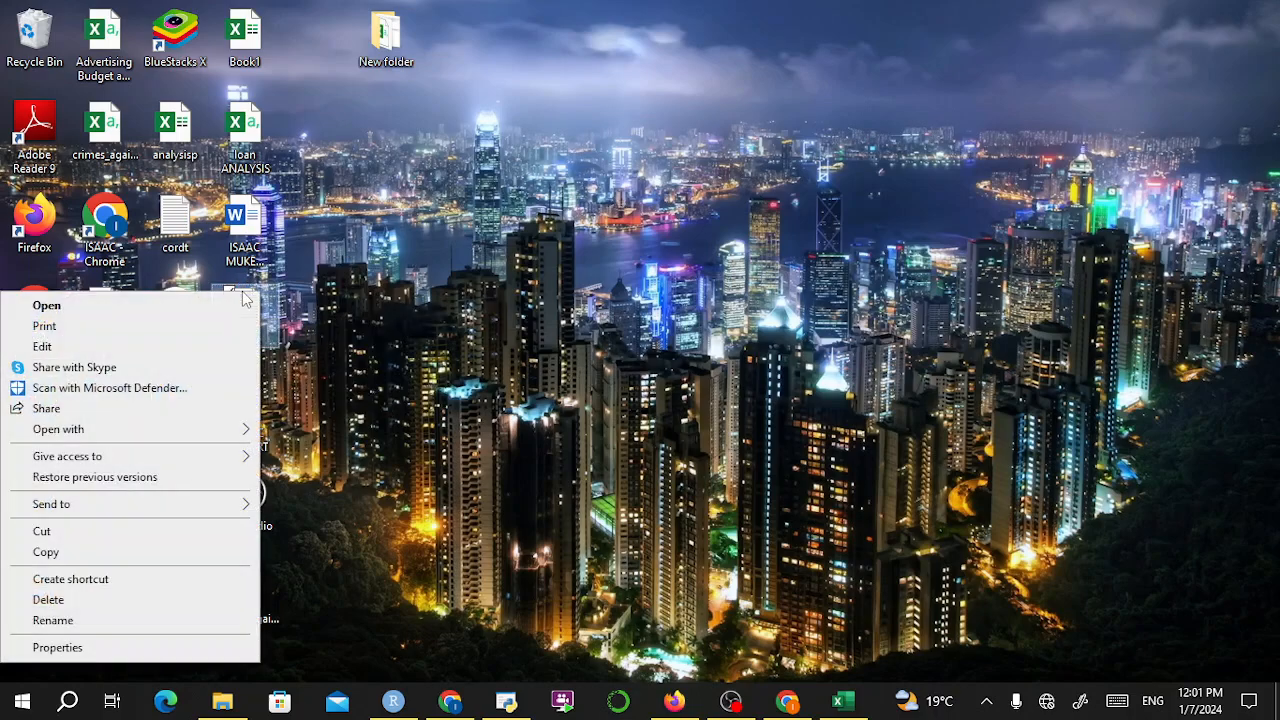
{"action": "left_click", "coordinate": [125, 650]}
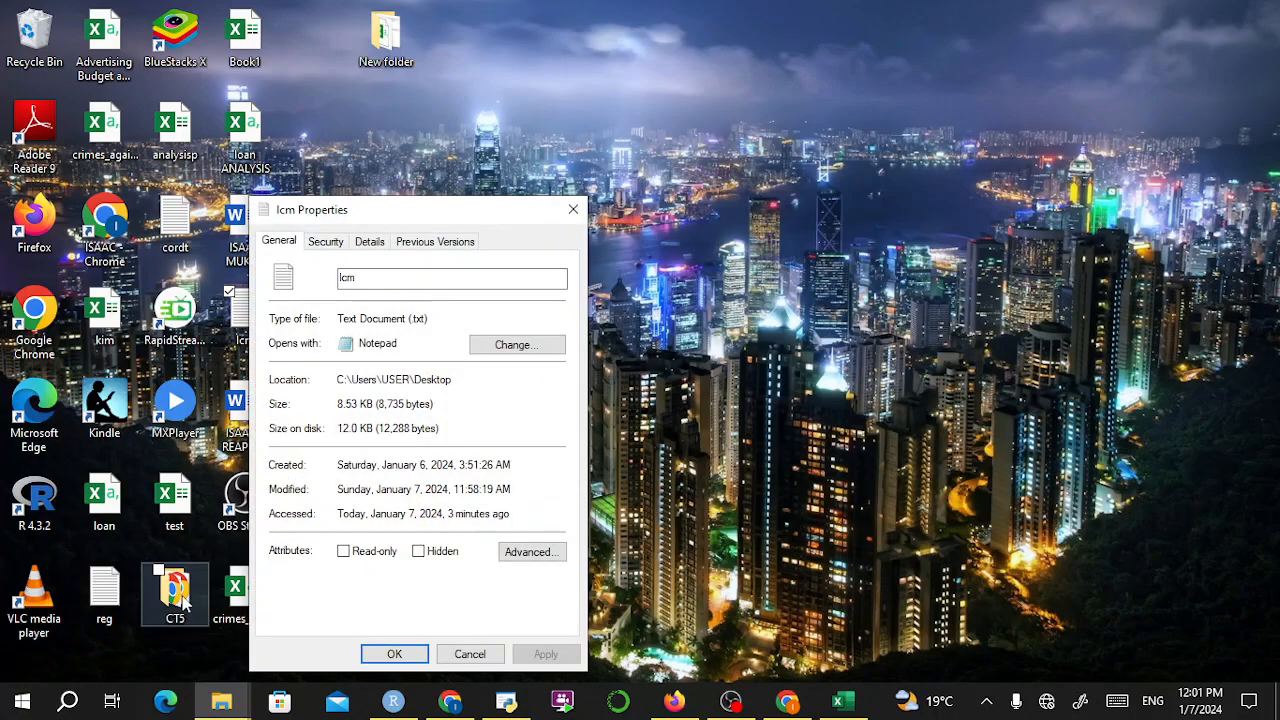
{"action": "key", "text": "Tab"}
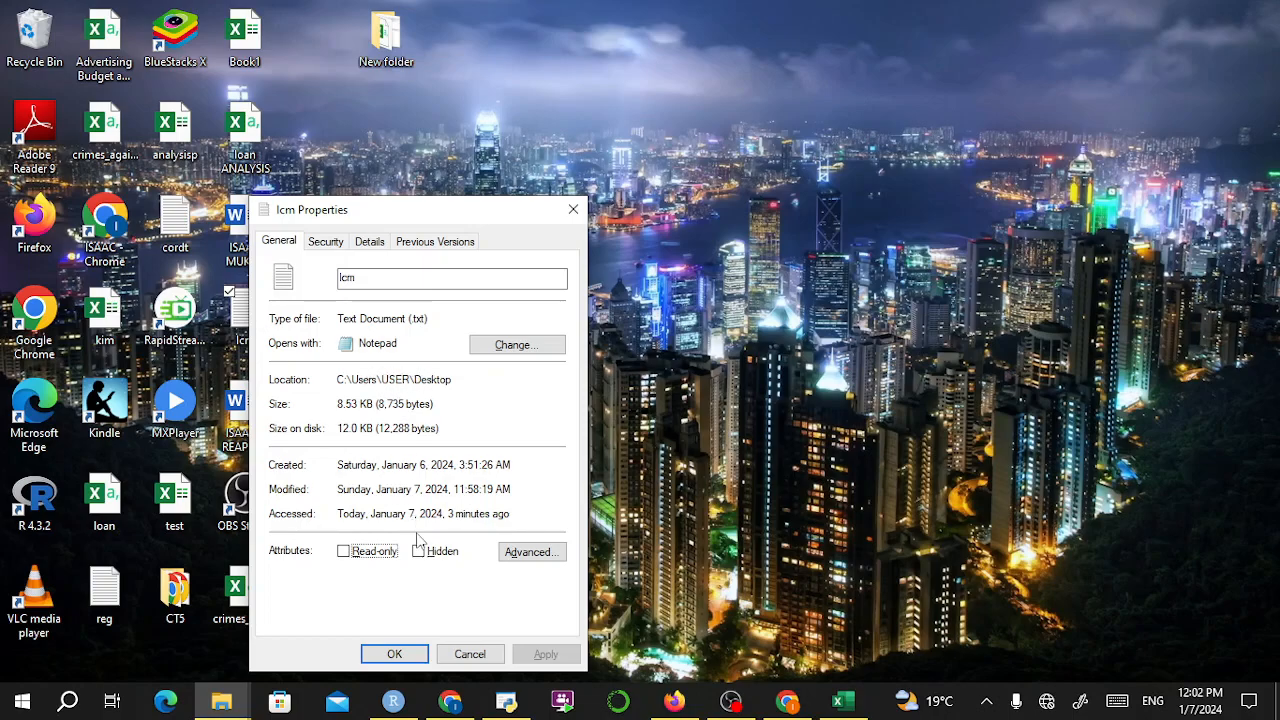
- In RStudio, run the script lines reading lcm.txt into Kenya_total and naming its columns Year, Age, mx, qx, lx, dx, Lx, Tx and ex
{"action": "left_click", "coordinate": [392, 702]}
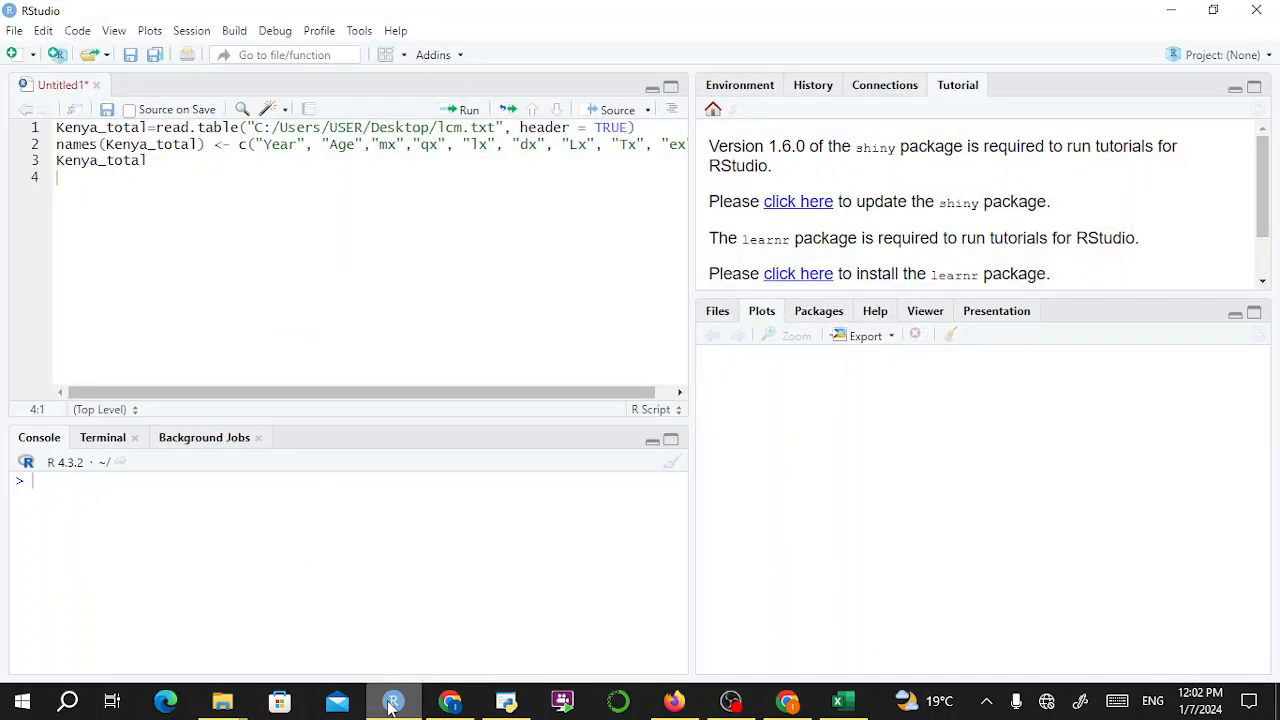
{"action": "left_click", "coordinate": [372, 127]}
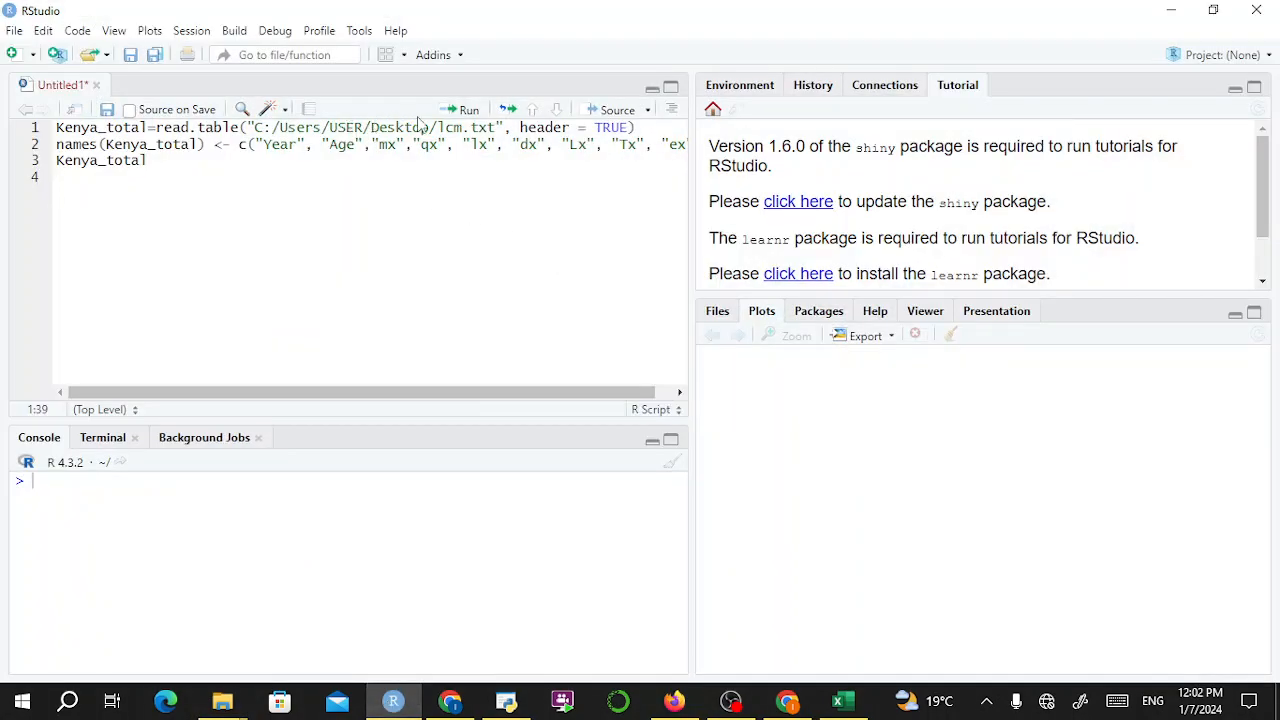
{"action": "left_click", "coordinate": [467, 111]}
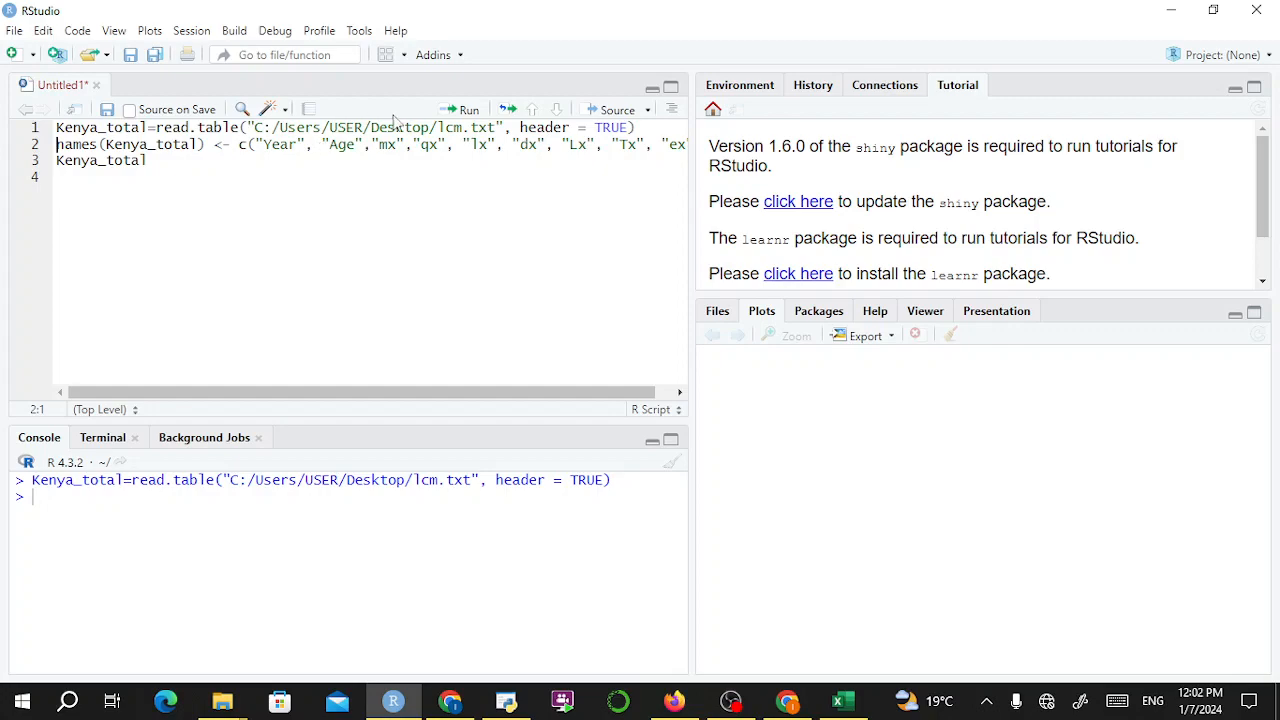
{"action": "left_click", "coordinate": [463, 112]}
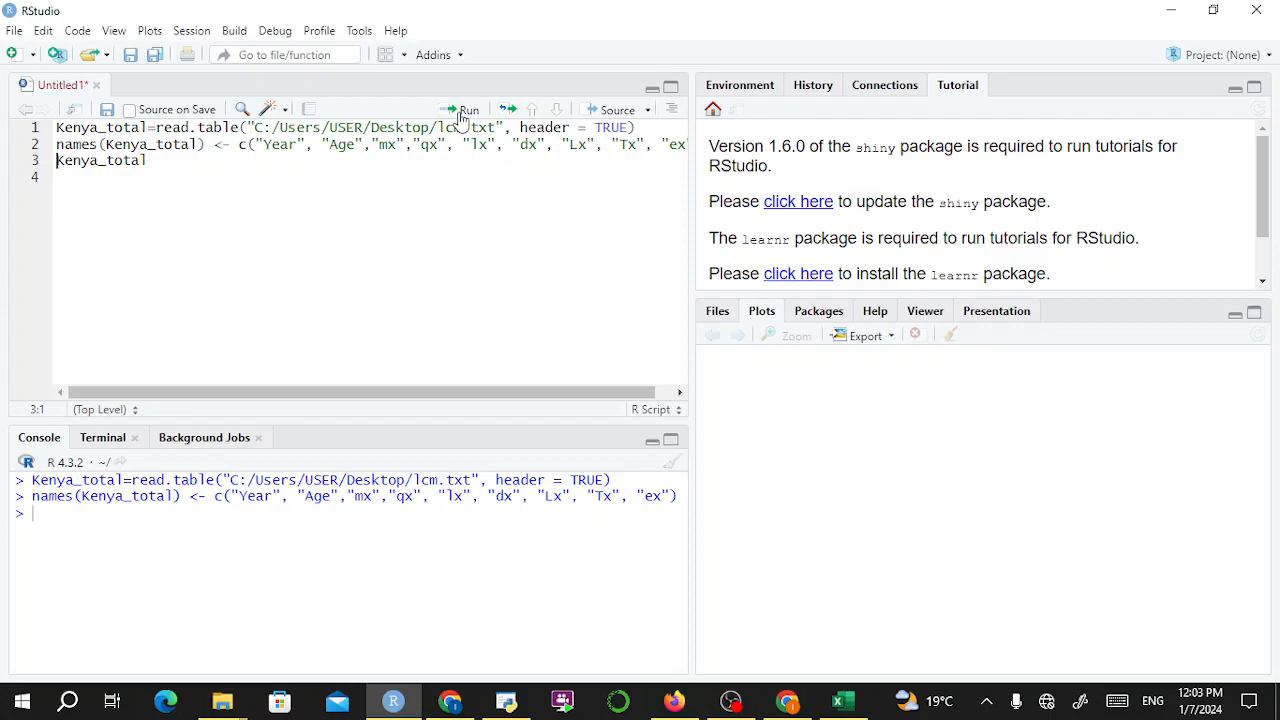
- Run the Kenya_total line to print the data in the console and review the output back to its first rows
{"action": "left_click", "coordinate": [183, 162]}
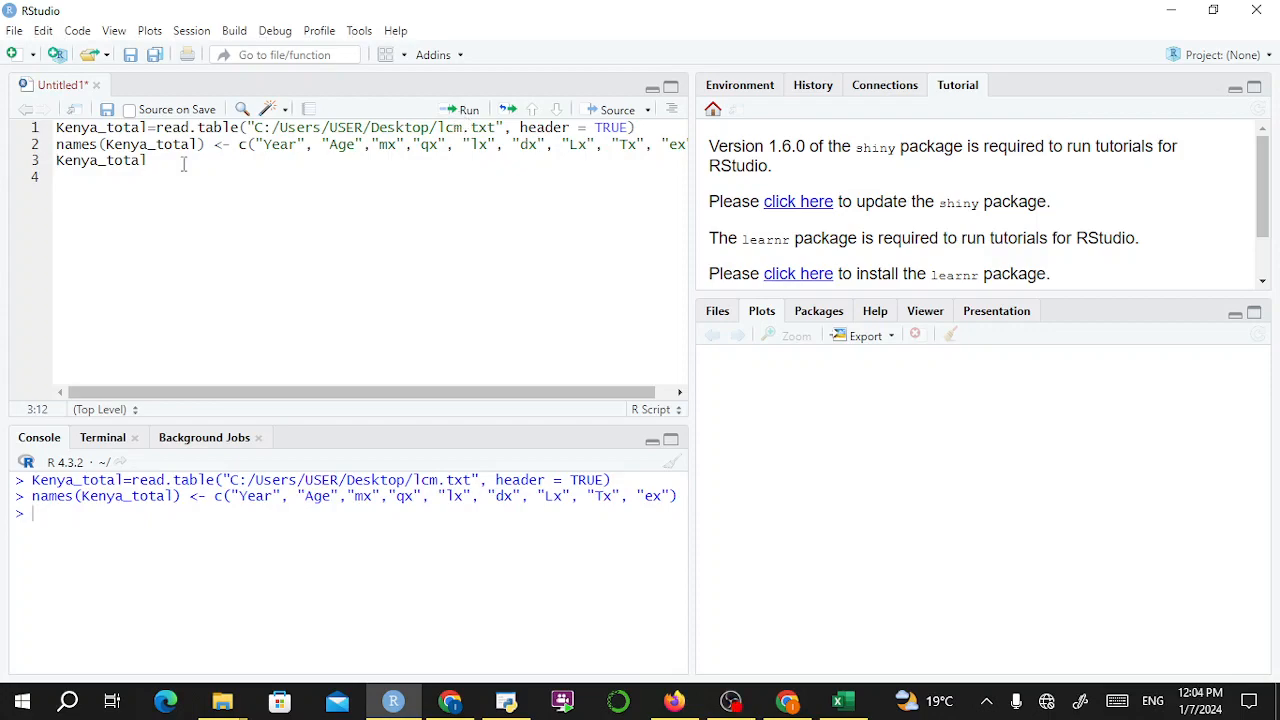
{"action": "left_click", "coordinate": [466, 110]}
{"action": "scroll", "coordinate": [345, 565], "scroll_direction": "up", "scroll_amount": 15}
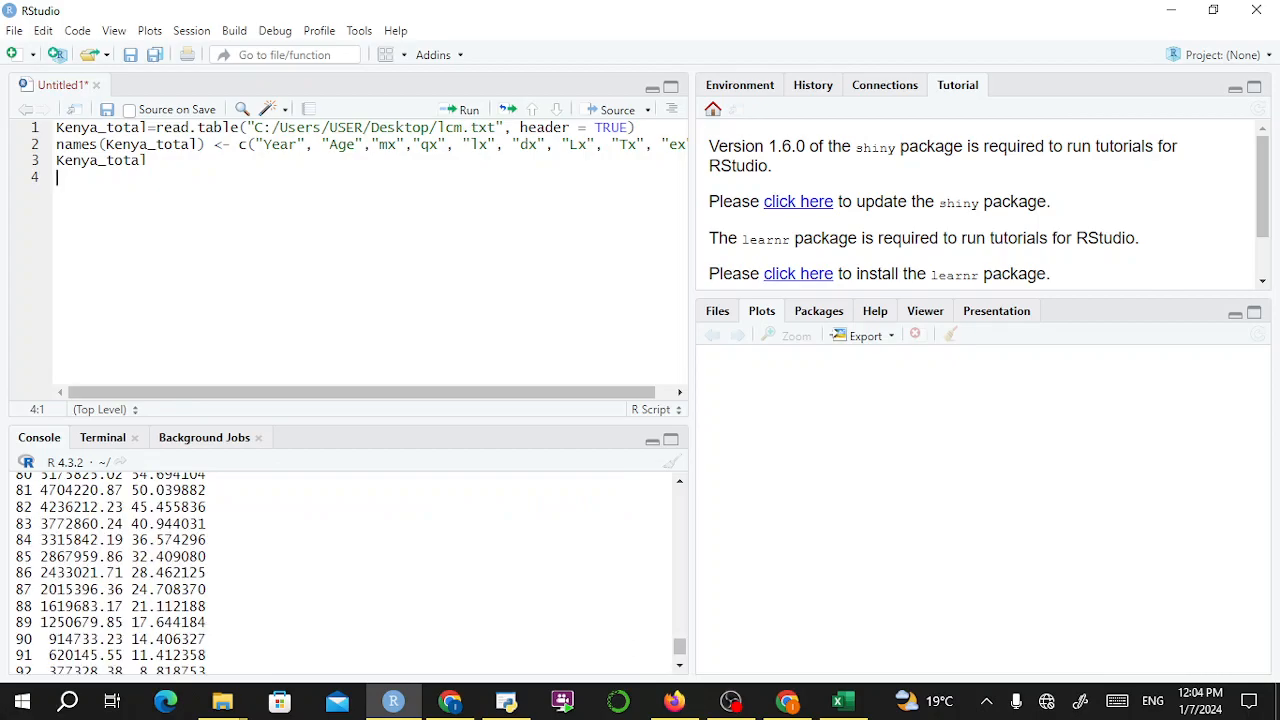
{"action": "scroll", "coordinate": [345, 570], "scroll_direction": "up", "scroll_amount": 20}
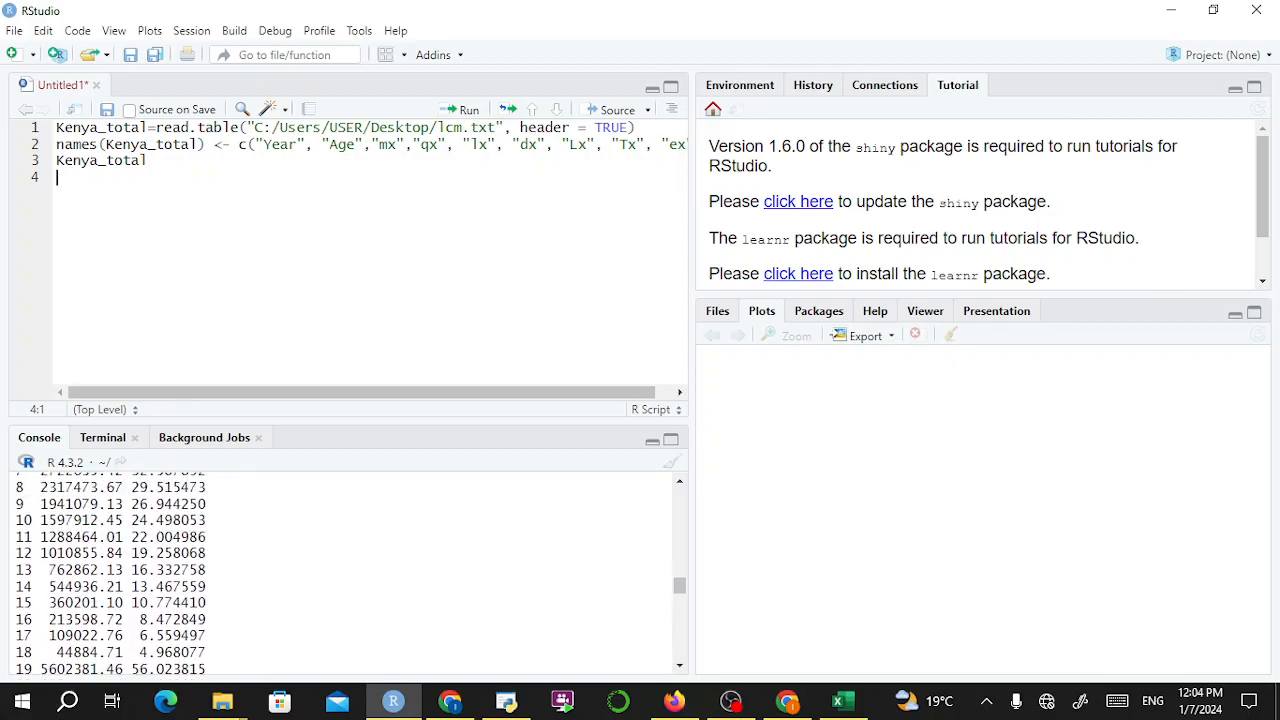
{"action": "scroll", "coordinate": [345, 570], "scroll_direction": "up", "scroll_amount": 15}
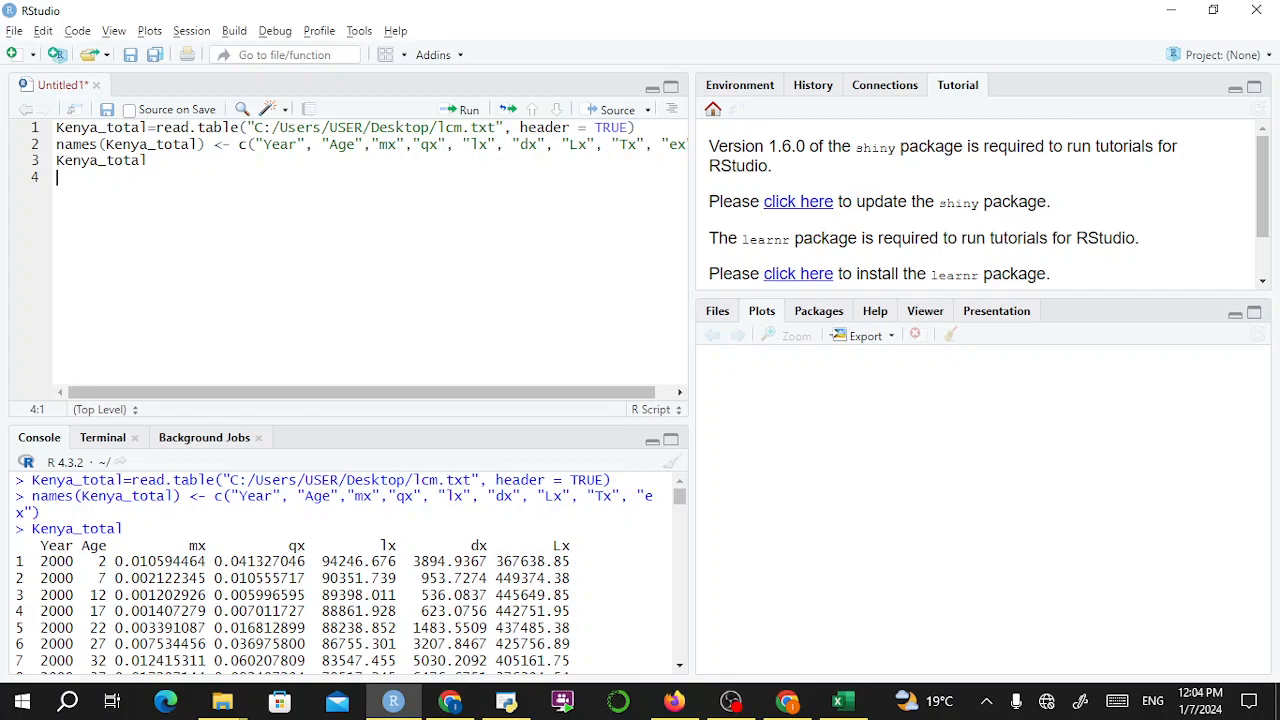
{"action": "key", "text": "ctrl+alt+x"}
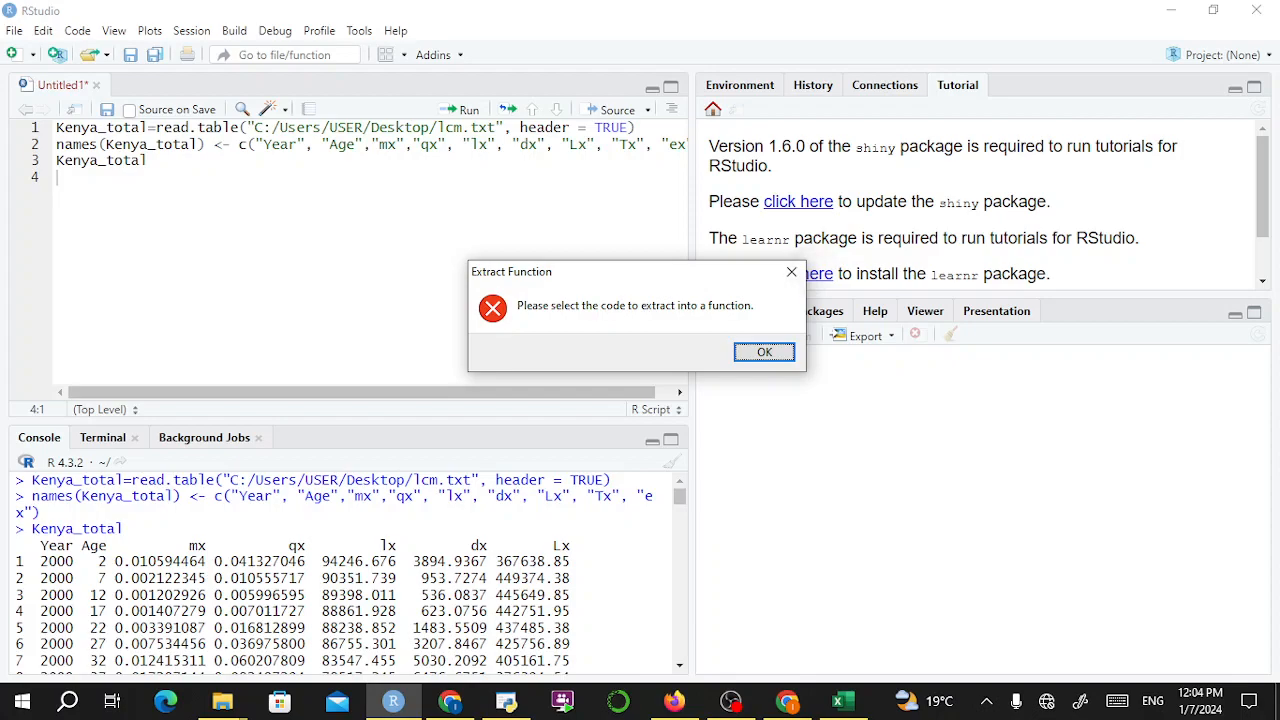
{"action": "key", "text": "Return"}
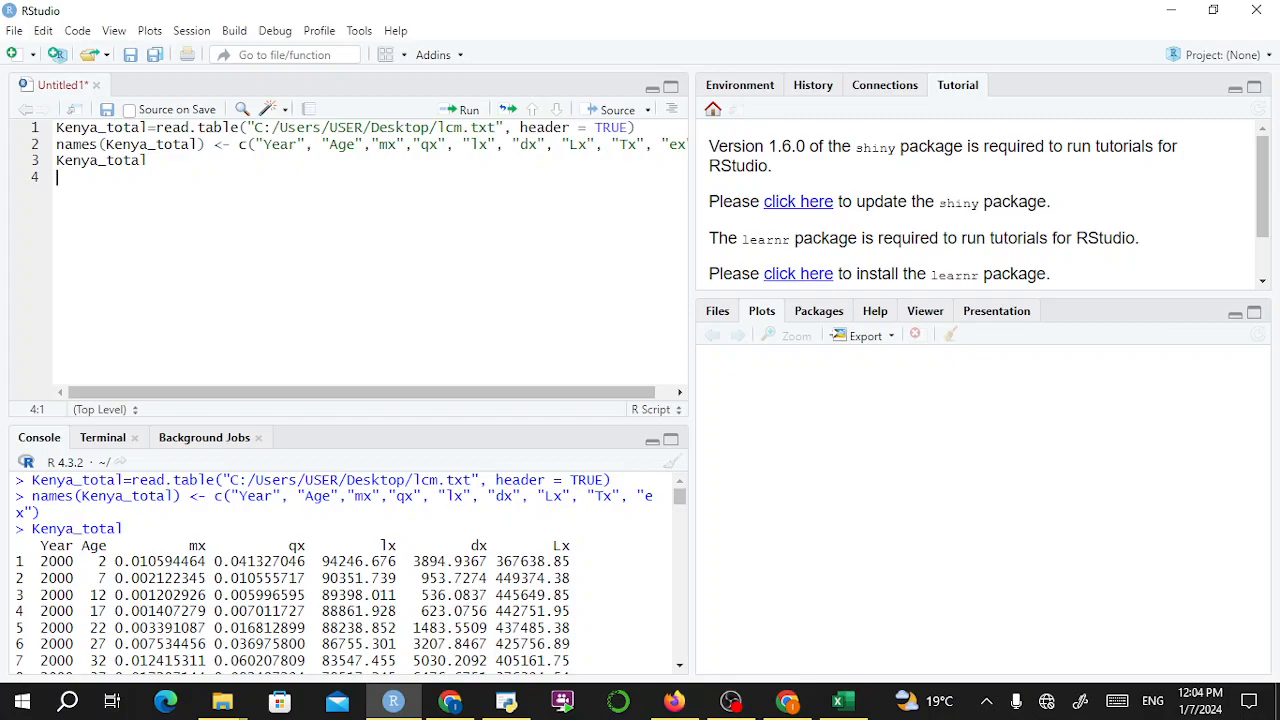
{"action": "key", "text": "alt+s"}
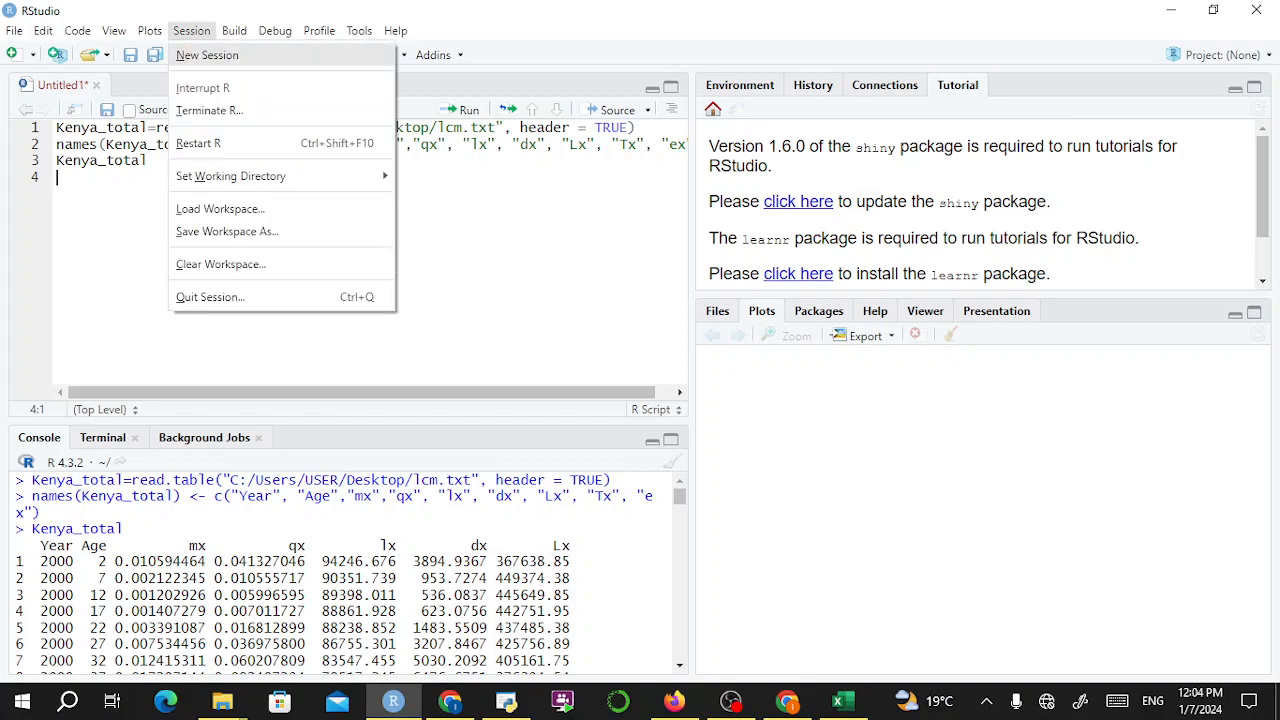